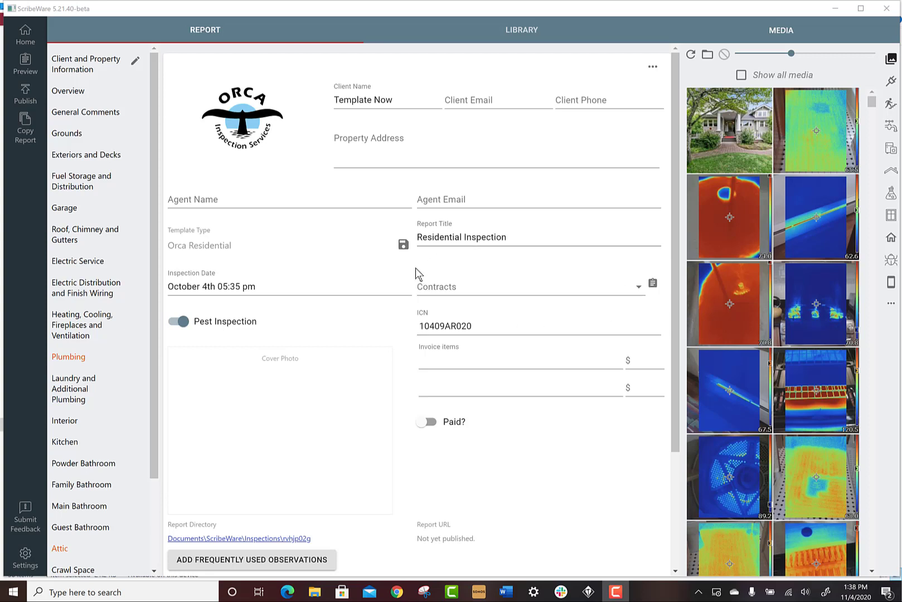
# View the contract choices on the report, and open the Contract Editor in the settings.
pyautogui.click(630, 295)
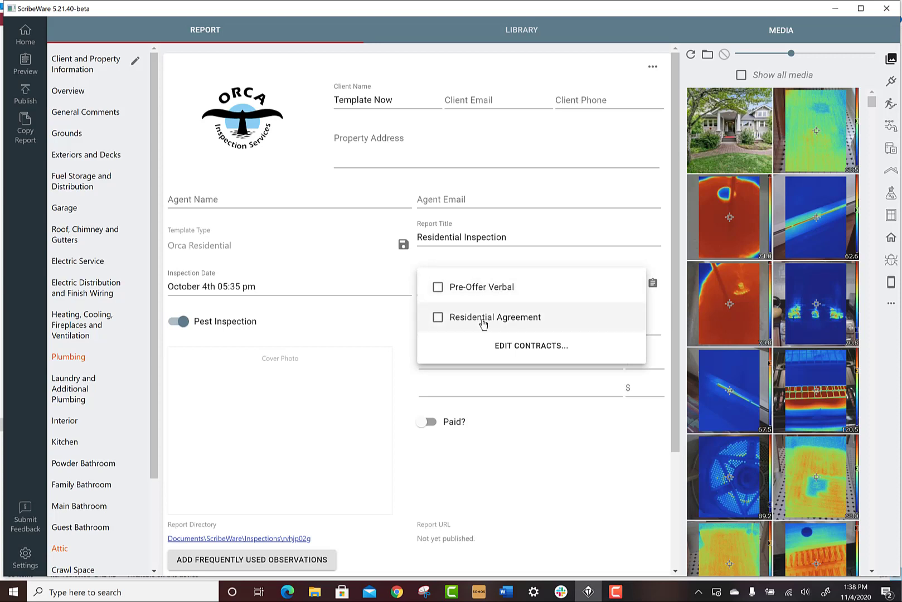
pyautogui.click(328, 239)
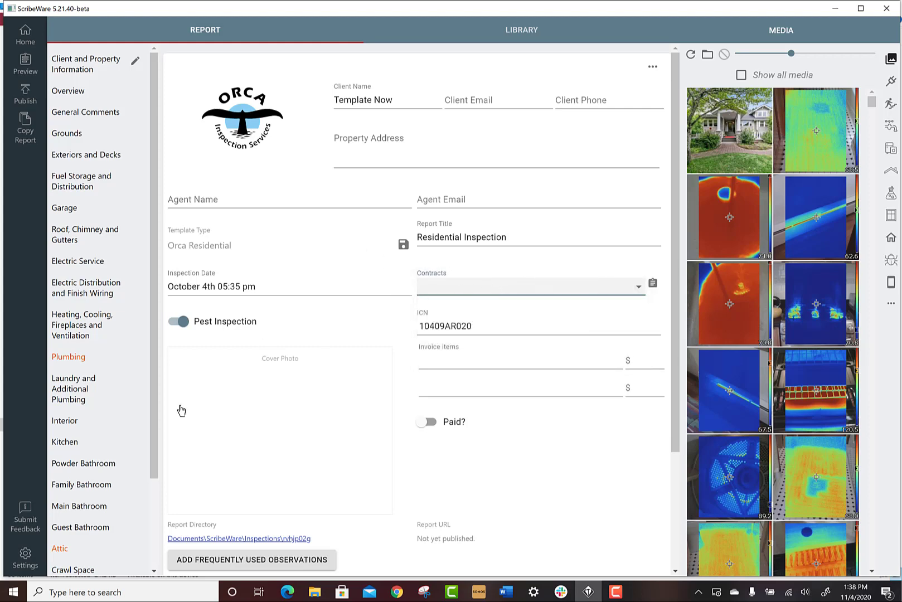
pyautogui.click(26, 558)
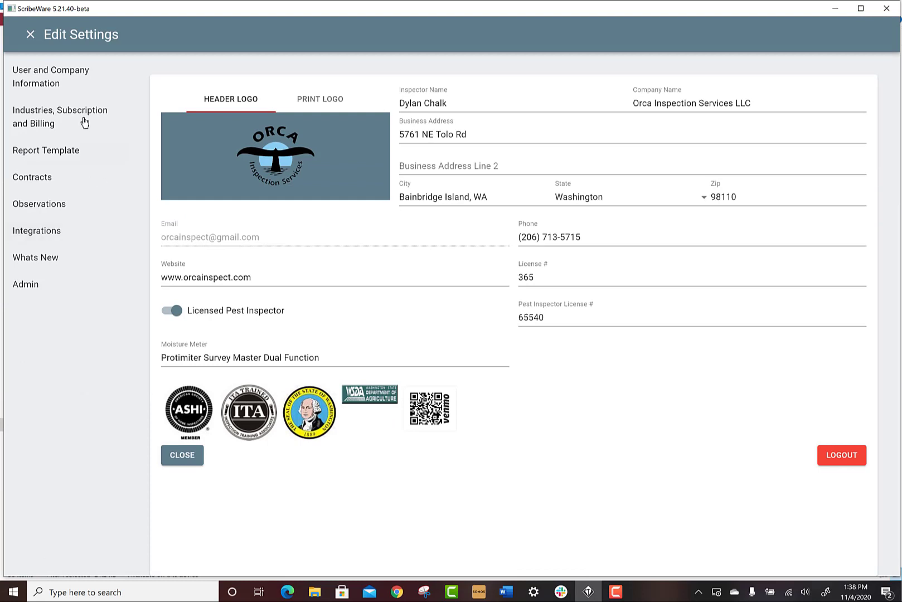
pyautogui.click(30, 181)
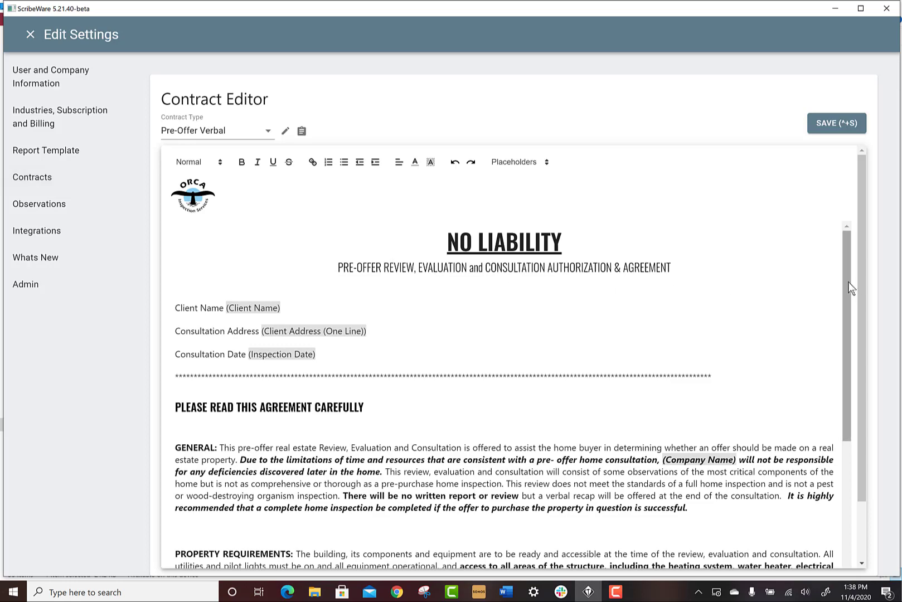
pyautogui.moveTo(848, 282); pyautogui.dragTo(862, 192)
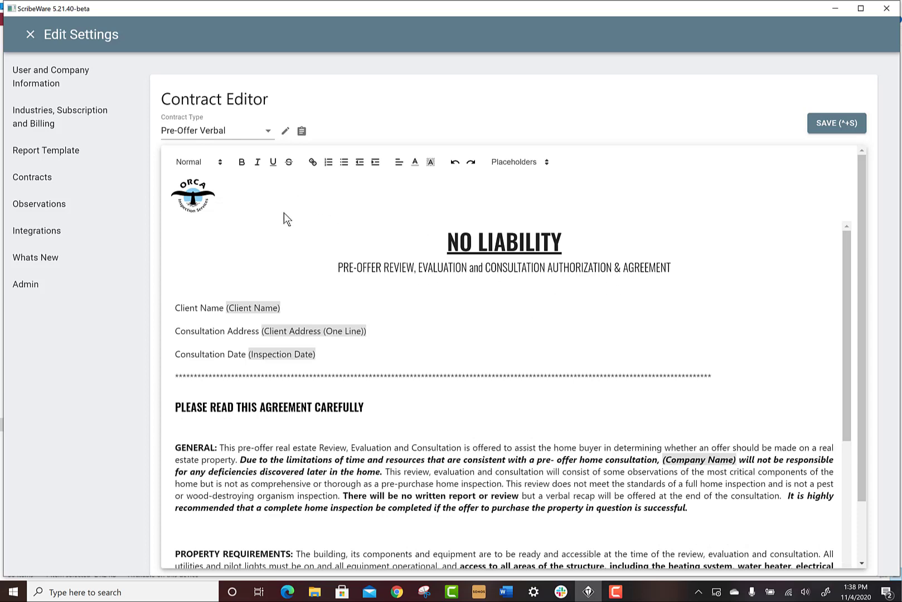
# Add a new contract named "Condo Interior Only", saving the changes to the Pre-Offer Verbal contract.
pyautogui.click(267, 136)
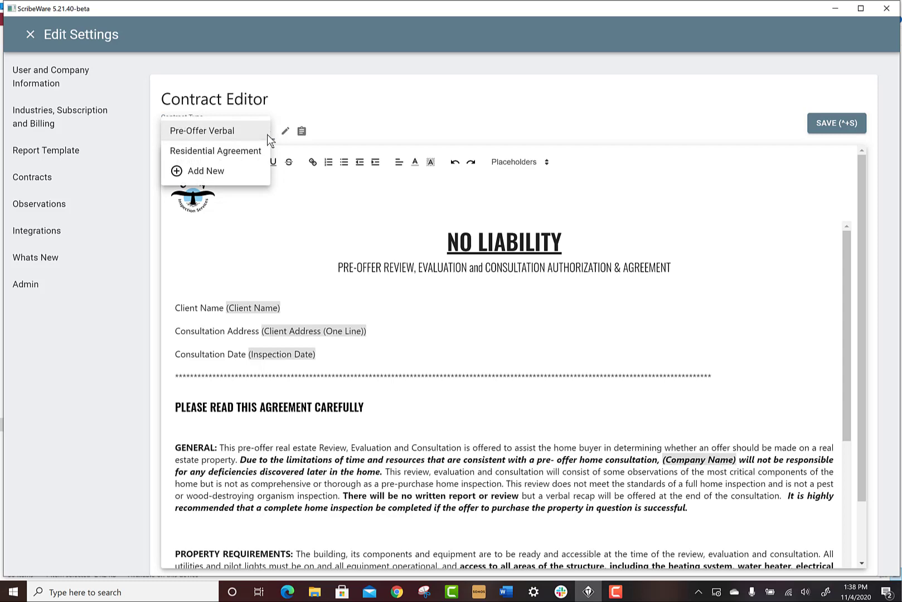
pyautogui.click(206, 172)
pyautogui.click(473, 311)
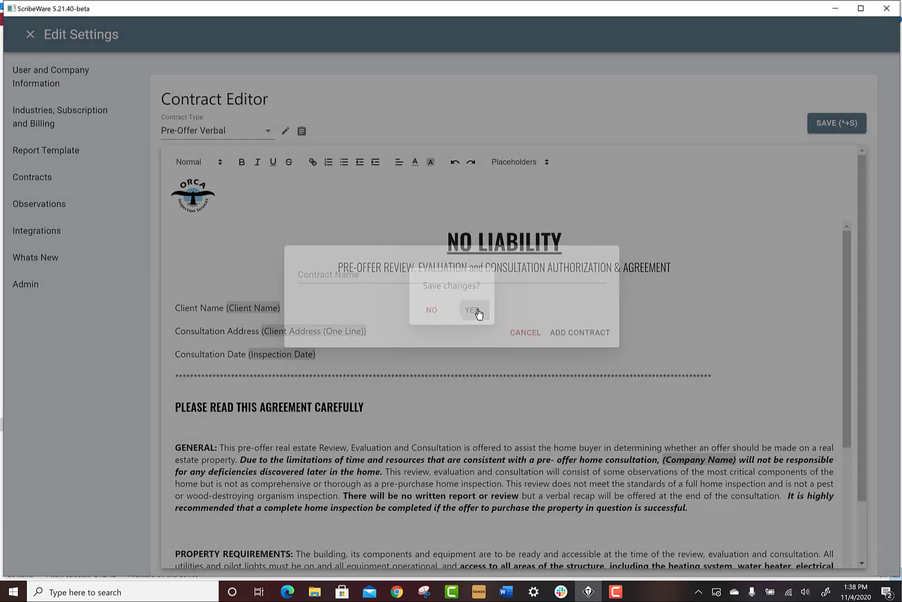
pyautogui.click(358, 279)
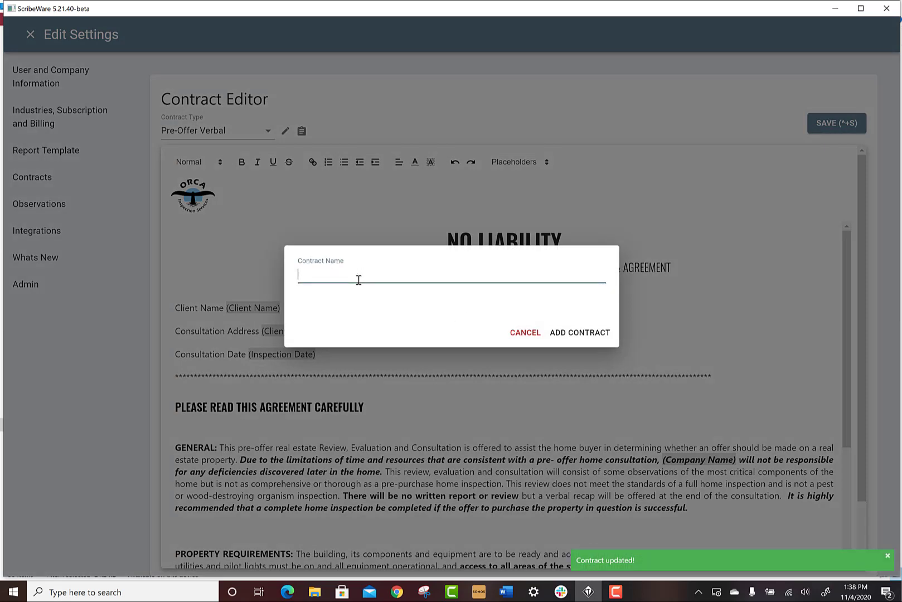
pyautogui.write('Condo Interior Only')
pyautogui.click(577, 334)
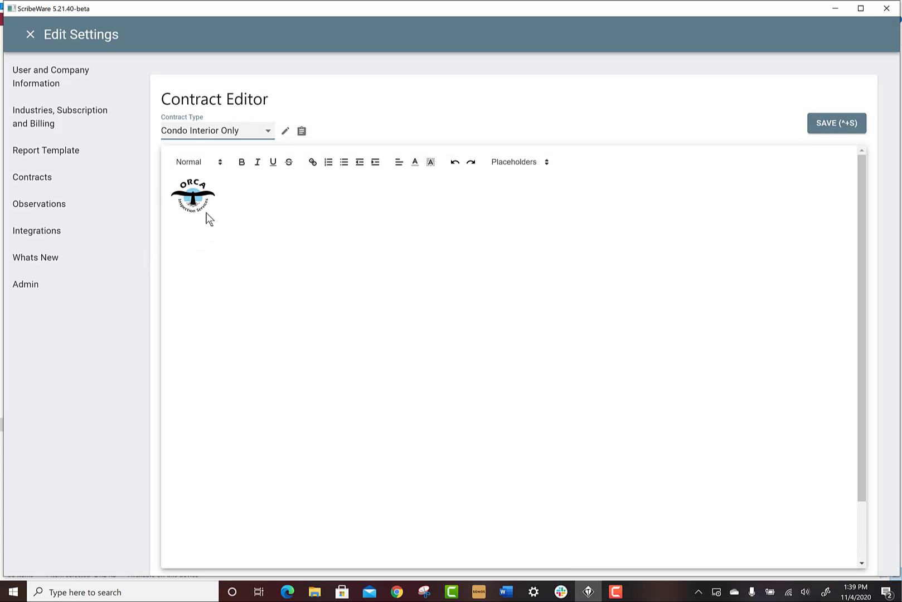
# Paste the copied inspection agreement text into the empty contract body.
pyautogui.click(184, 231)
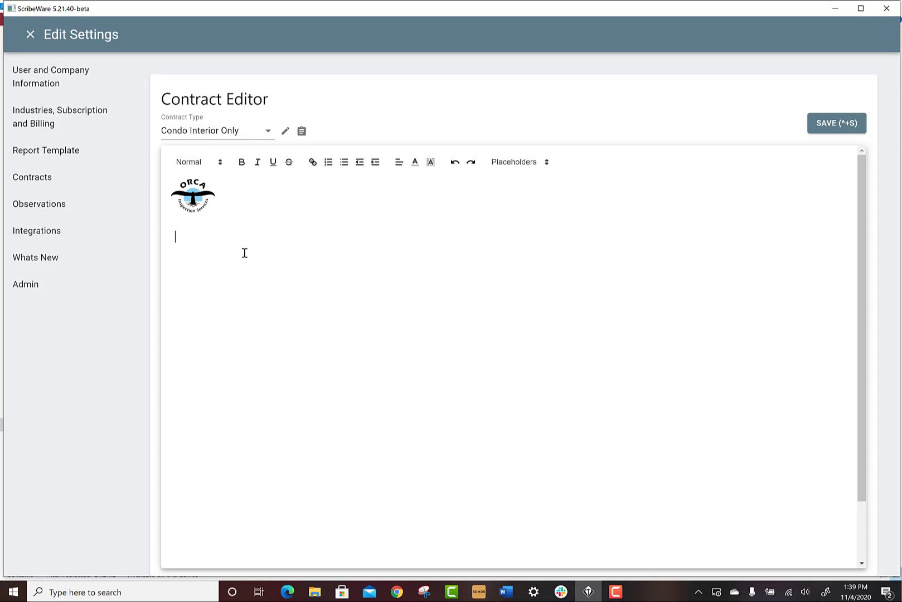
pyautogui.rightClick(180, 240)
pyautogui.click(201, 262)
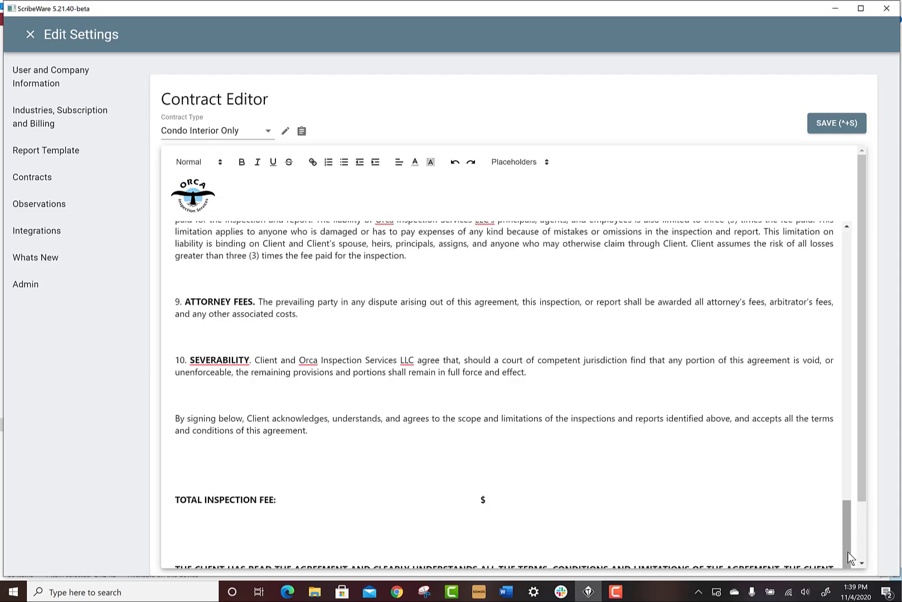
# Add the title line "Condominium Interior Only Inspection Agreement" with a blank line below it, above the client name label.
pyautogui.moveTo(845, 541); pyautogui.dragTo(822, 226)
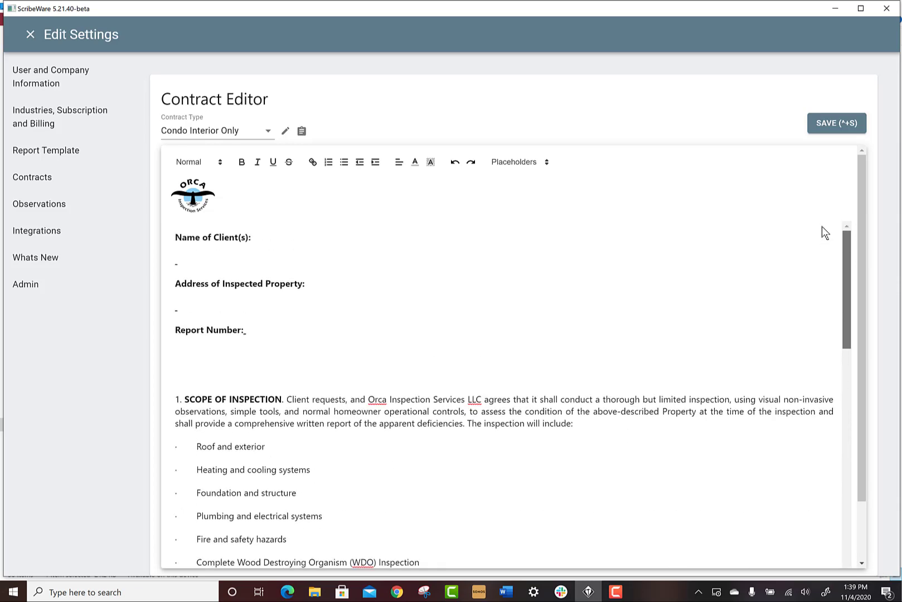
pyautogui.click(173, 240)
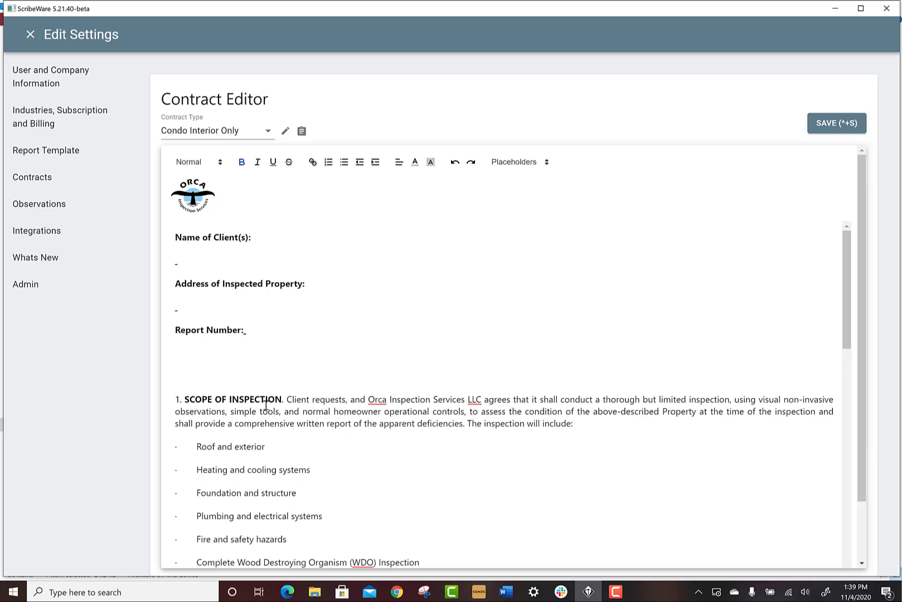
pyautogui.press('Return')
pyautogui.press('Return')
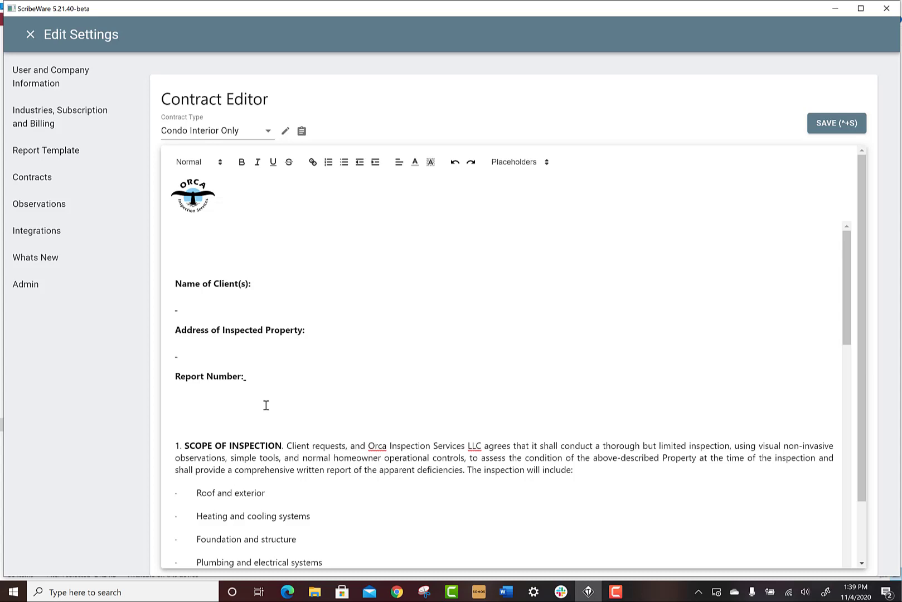
pyautogui.write('Insp')
pyautogui.write('ium Inter')
pyautogui.write('ior Only Inspect')
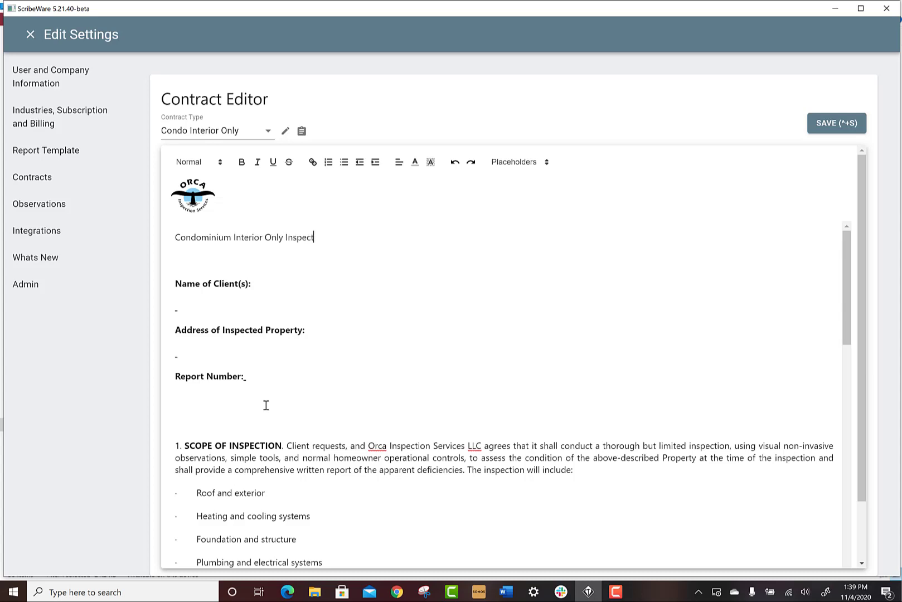
pyautogui.write('ion Agreement')
# Format the agreement title with the Heading style and center it.
pyautogui.moveTo(374, 237); pyautogui.dragTo(171, 238)
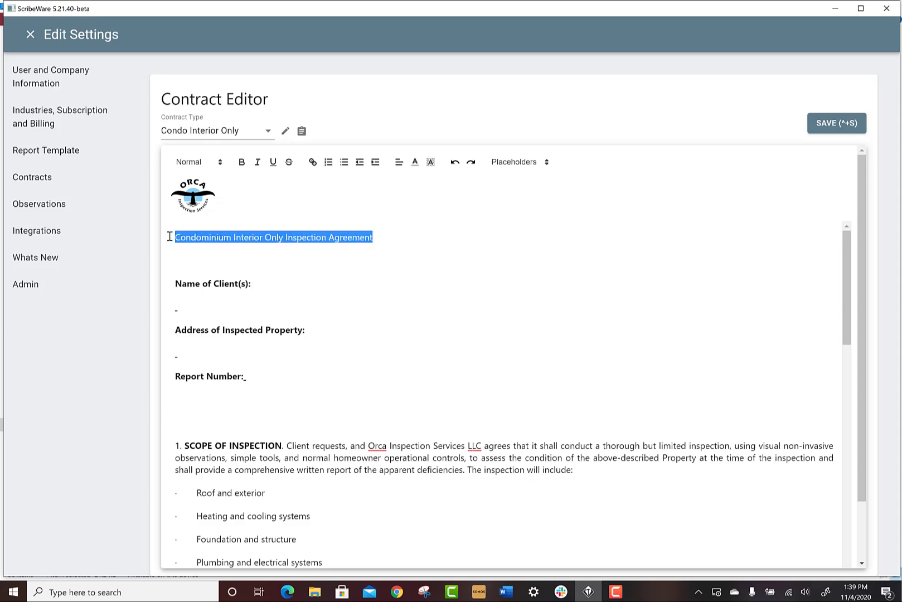
pyautogui.click(222, 163)
pyautogui.click(226, 184)
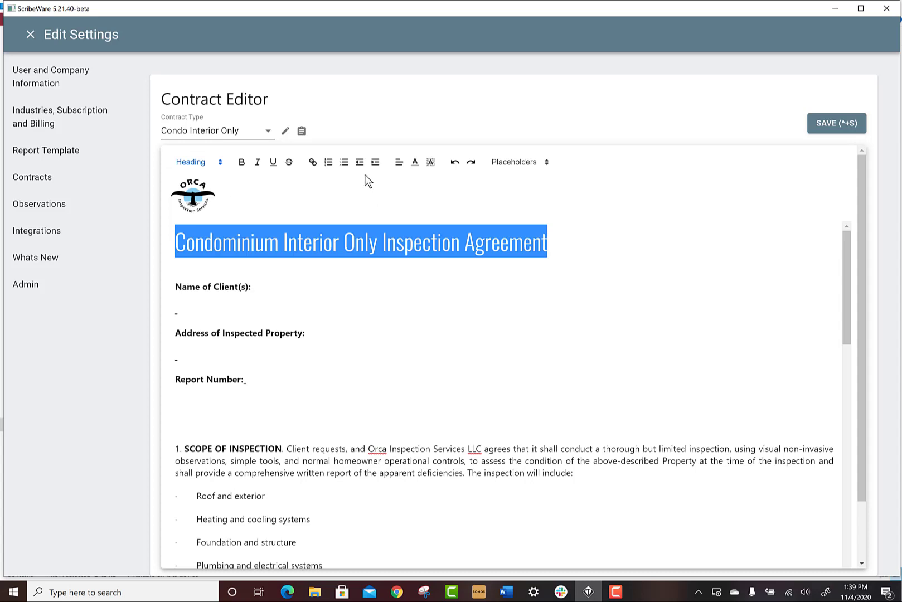
pyautogui.click(398, 163)
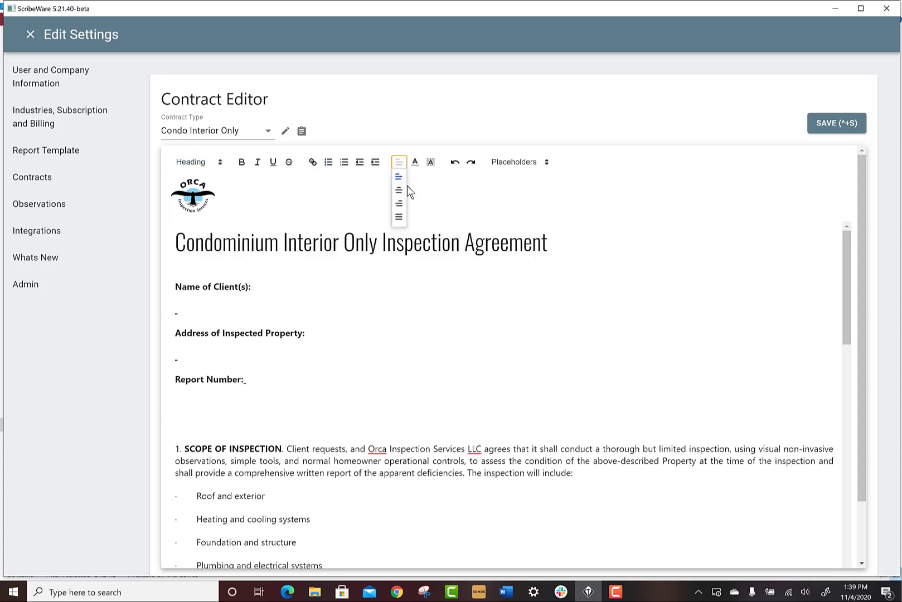
pyautogui.click(399, 190)
pyautogui.click(536, 357)
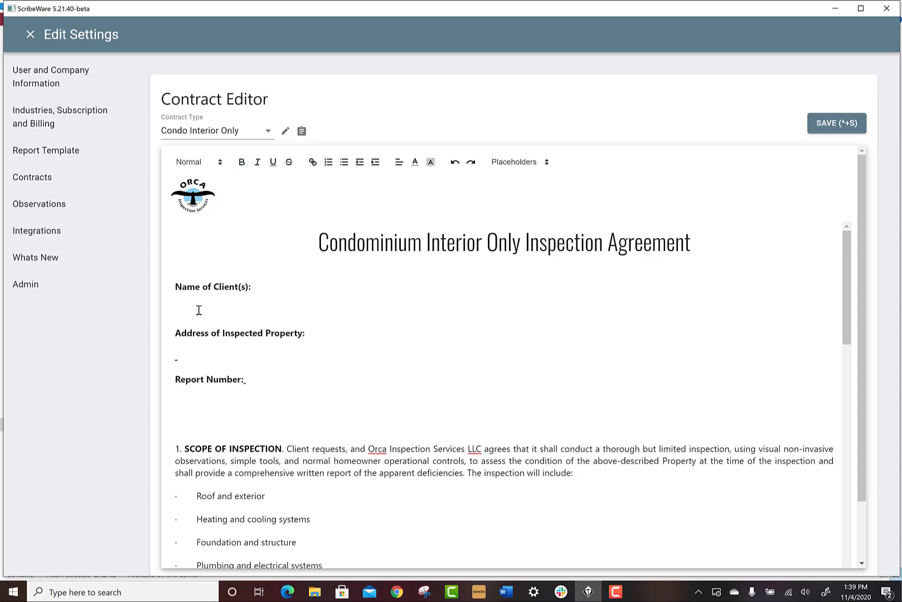
# Remove the dash lines beneath the "Name of Client(s)" and "Address of Inspected Property" labels.
pyautogui.press('BackSpace')
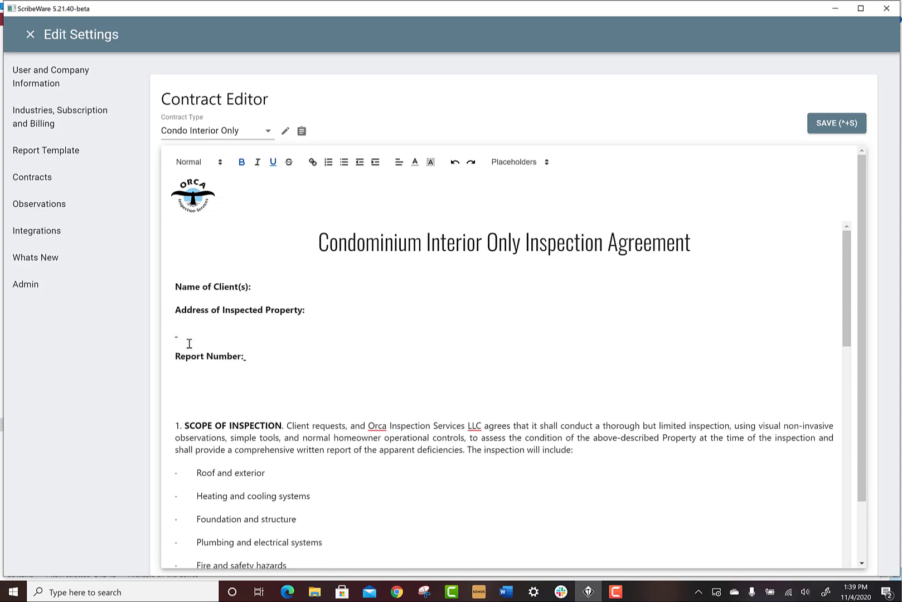
pyautogui.click(190, 344)
pyautogui.press('BackSpace')
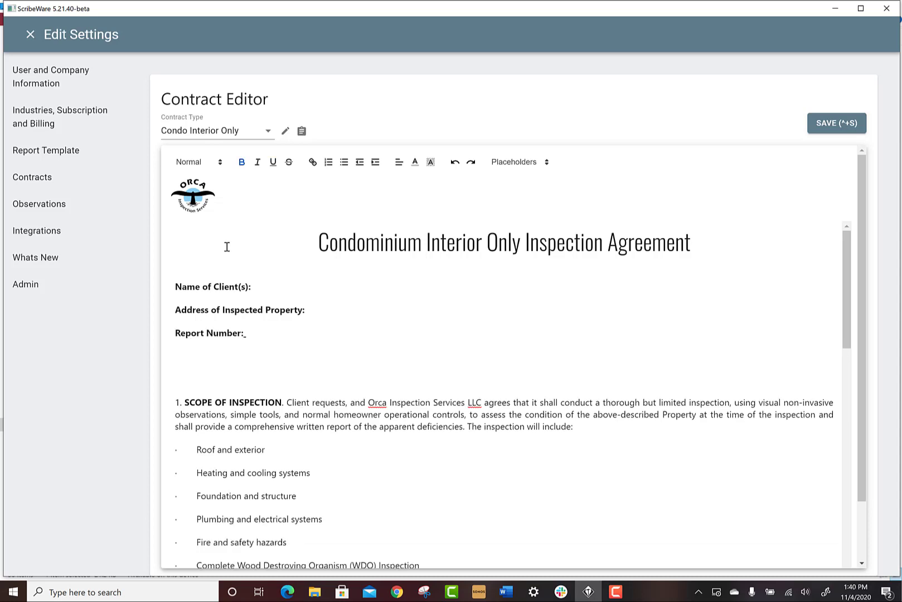
# Insert the Client Name, Client Address (One Line) and Report Number placeholders after their matching labels.
pyautogui.click(254, 286)
pyautogui.click(537, 167)
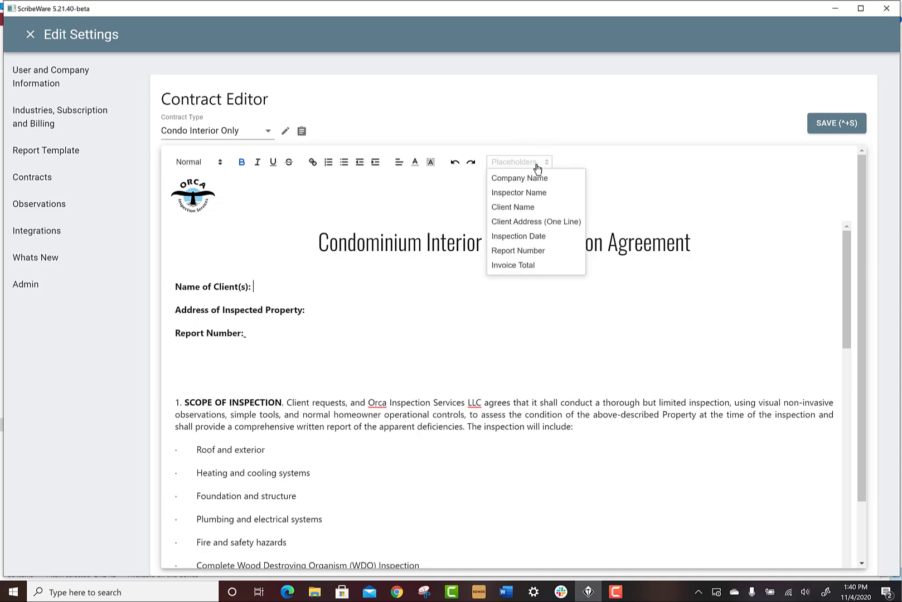
pyautogui.click(521, 208)
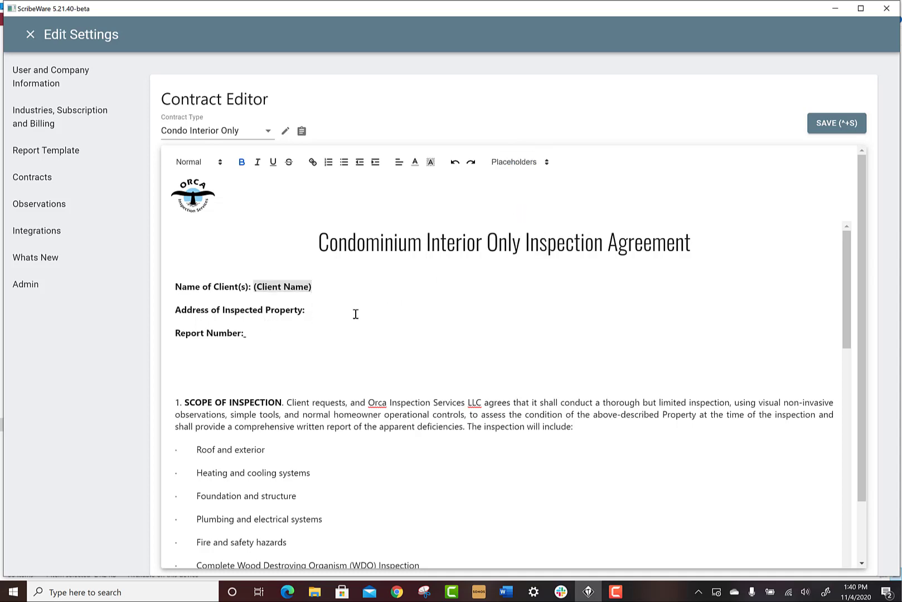
pyautogui.click(532, 164)
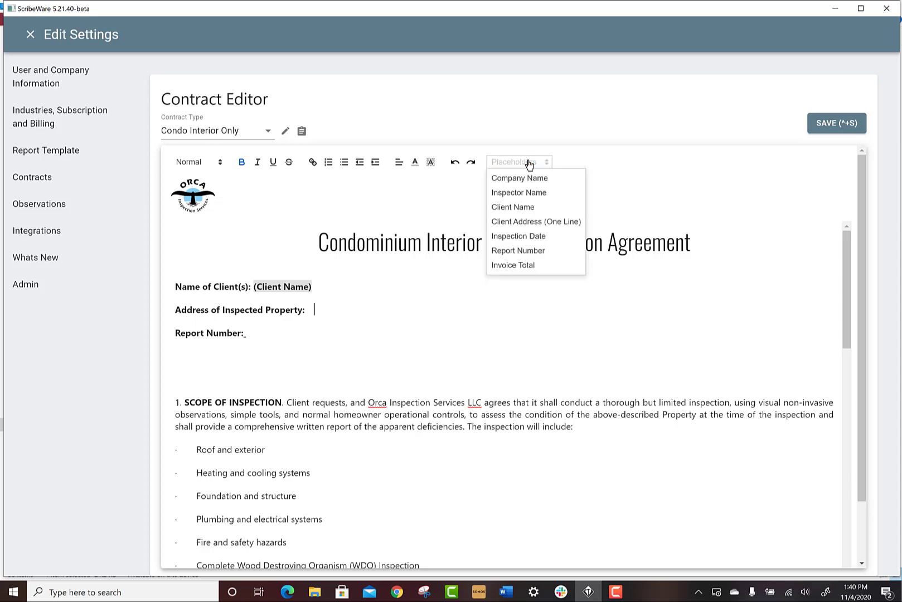
pyautogui.click(537, 224)
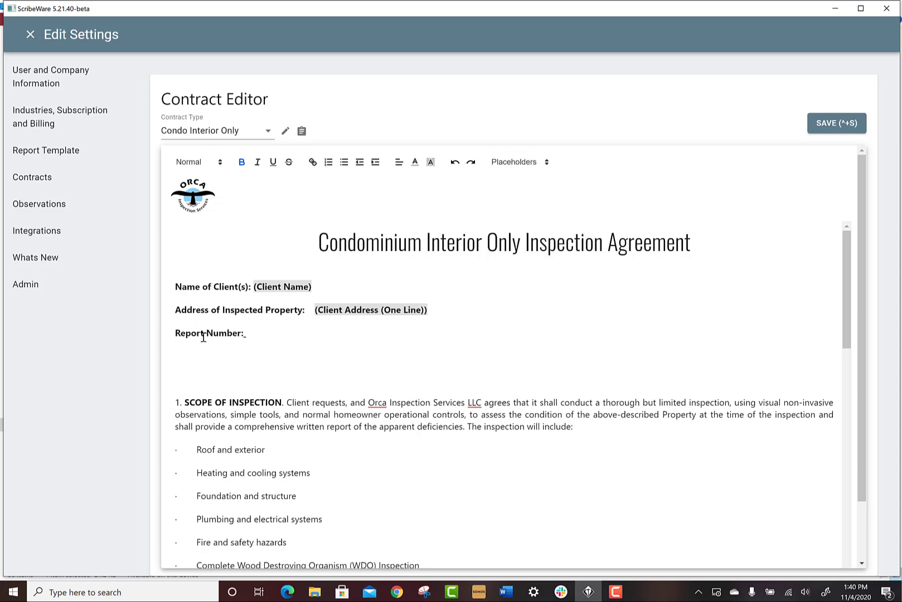
pyautogui.click(260, 335)
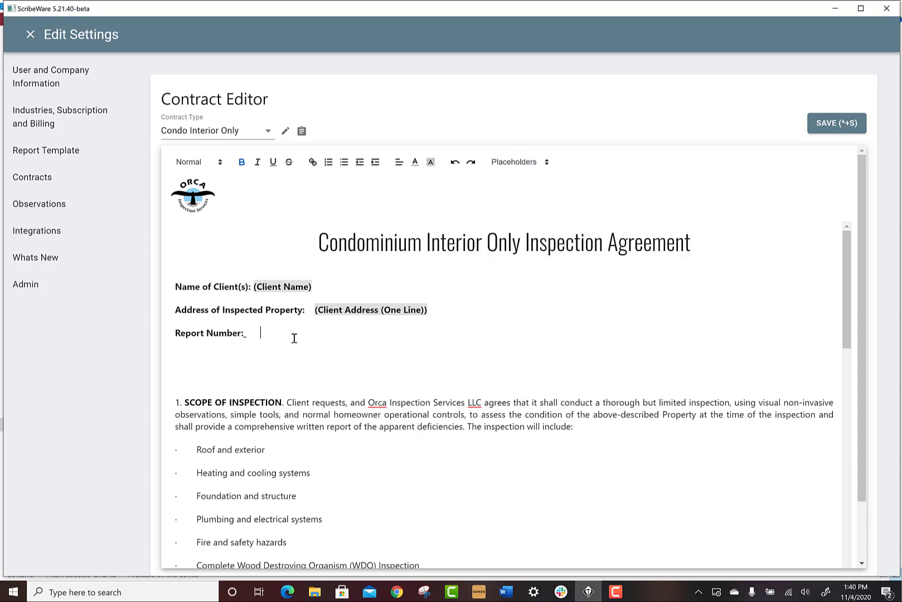
pyautogui.click(544, 162)
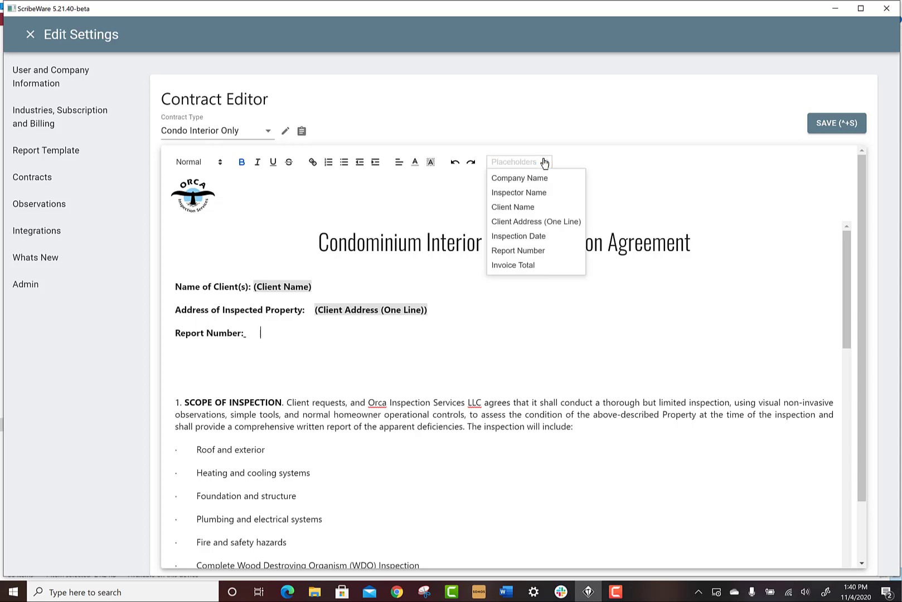
pyautogui.click(537, 252)
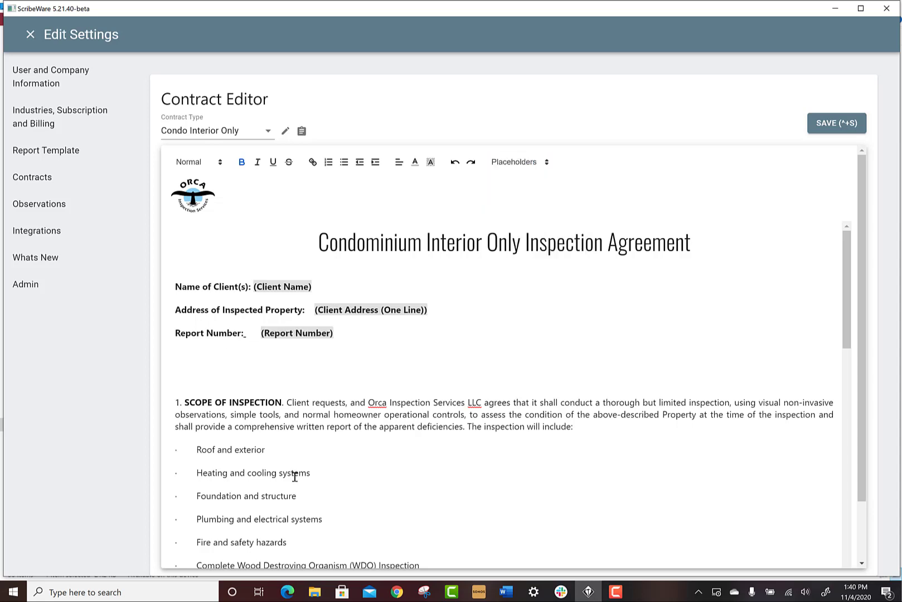
# Delete the stray underscore and surplus spaces so a single space precedes the property address and report number placeholders.
pyautogui.press('BackSpace')
pyautogui.press('BackSpace')
pyautogui.press('BackSpace')
pyautogui.press('BackSpace')
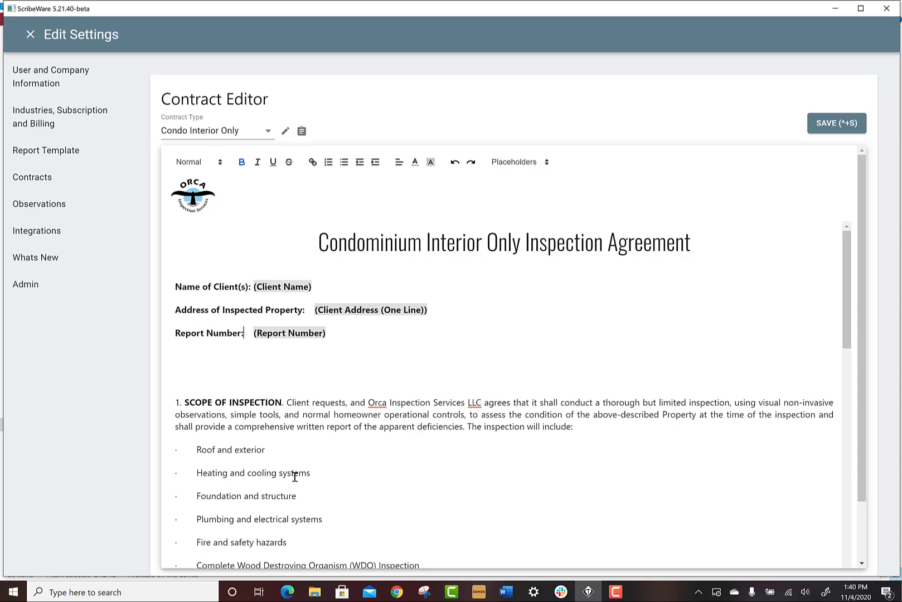
pyautogui.click(370, 364)
pyautogui.press('Delete')
pyautogui.press('Delete')
pyautogui.press('Delete')
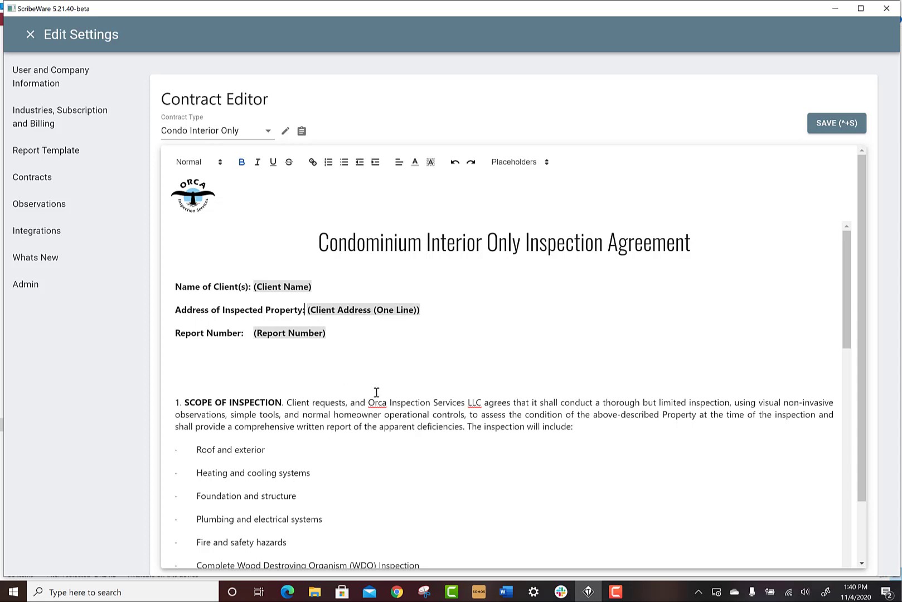
pyautogui.click(245, 329)
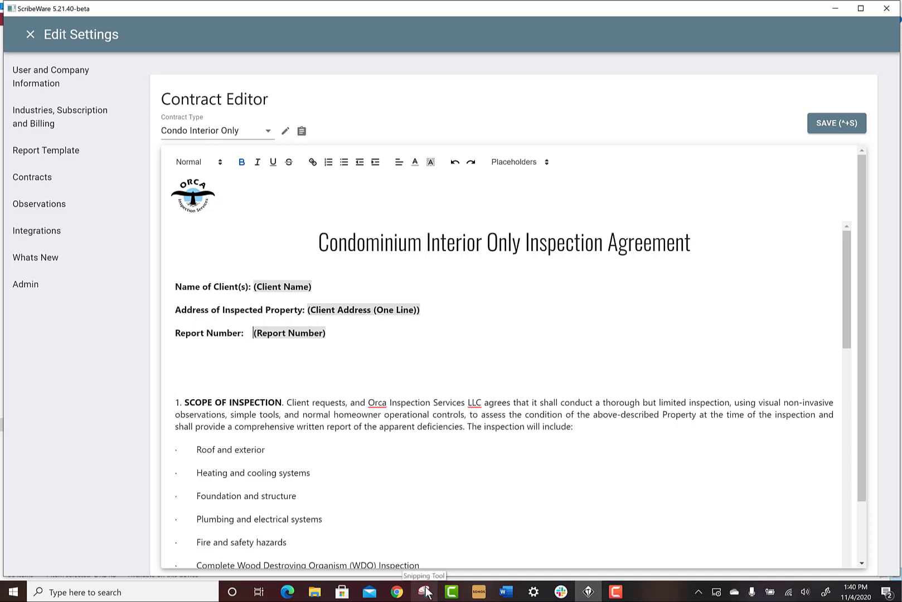
pyautogui.press('Delete')
pyautogui.press('Delete')
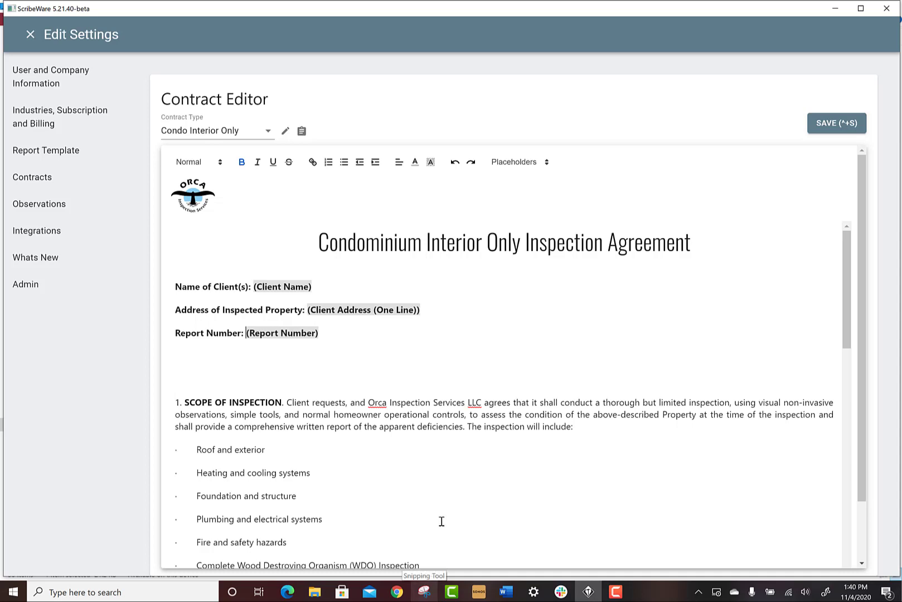
# Try the Heading style on the closing all-caps paragraph that begins "THE CLIENT HAS READ THE AGREEMENT".
pyautogui.click(500, 313)
pyautogui.scroll(-2, 553, 390)
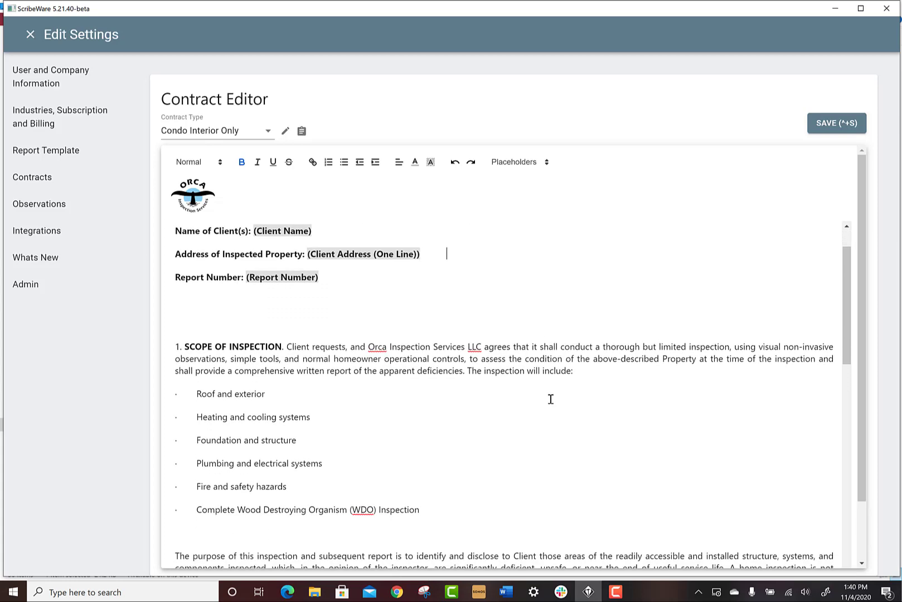
pyautogui.scroll(1, 550, 400)
pyautogui.scroll(1, 493, 381)
pyautogui.scroll(-2, 497, 376)
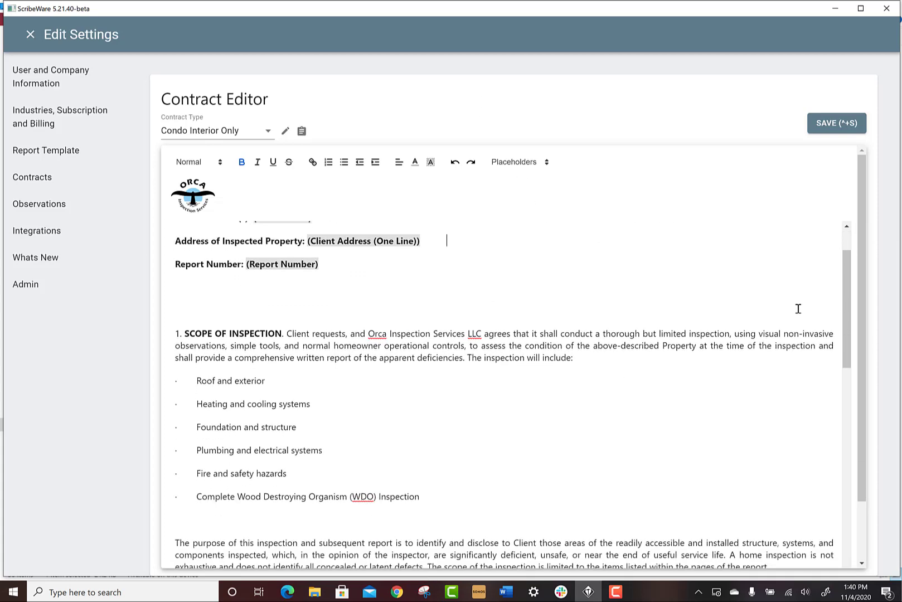
pyautogui.moveTo(848, 310); pyautogui.dragTo(858, 564)
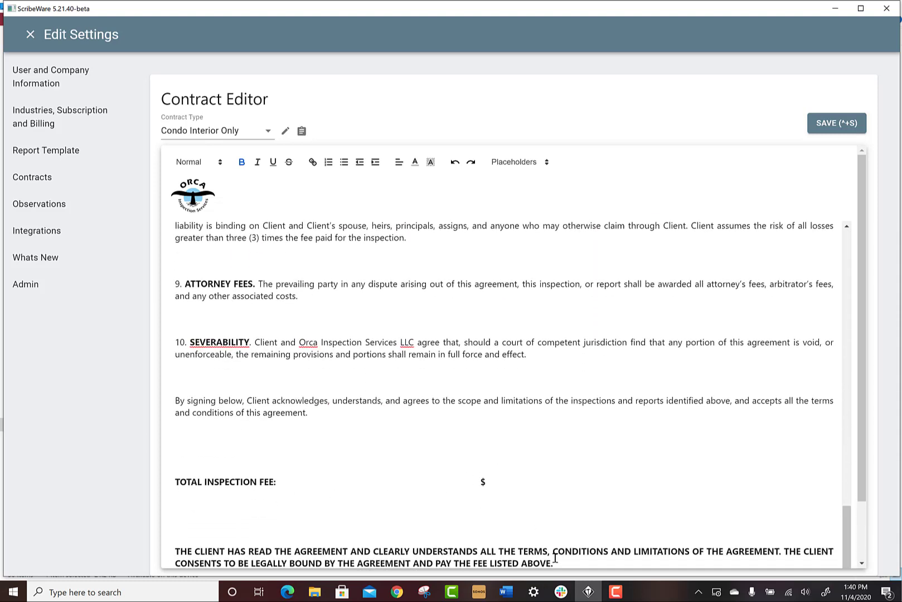
pyautogui.moveTo(556, 563); pyautogui.dragTo(168, 552)
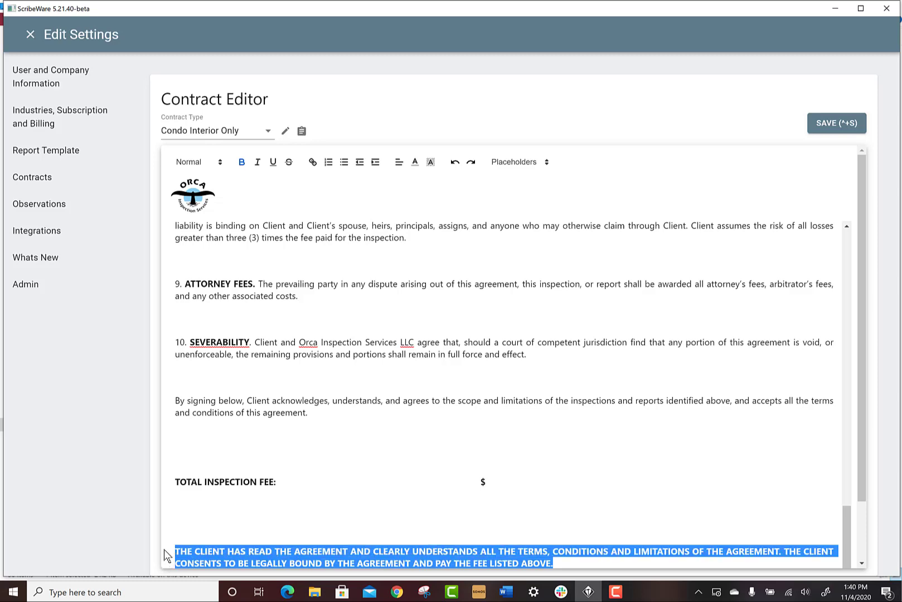
pyautogui.click(215, 162)
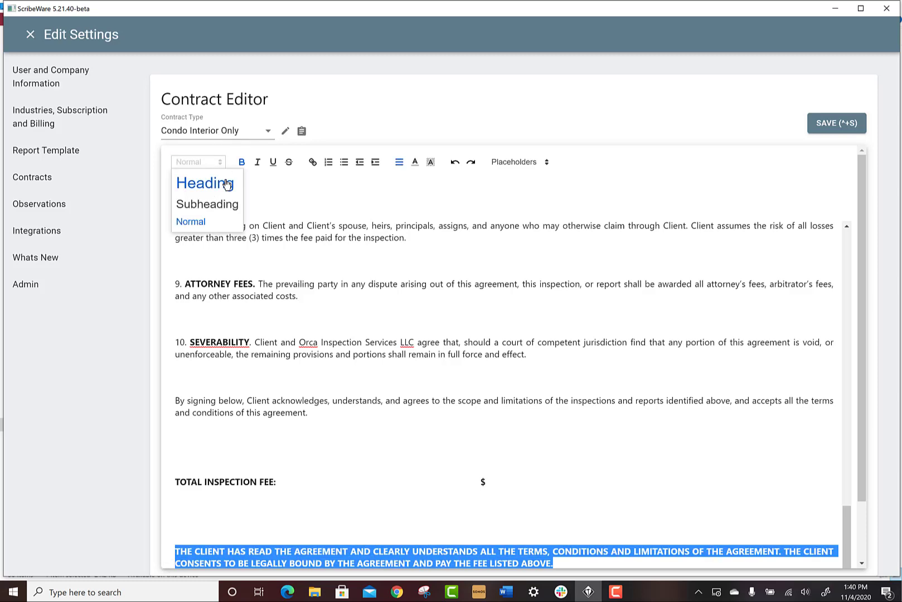
pyautogui.click(223, 183)
pyautogui.click(460, 433)
pyautogui.scroll(-2, 586, 475)
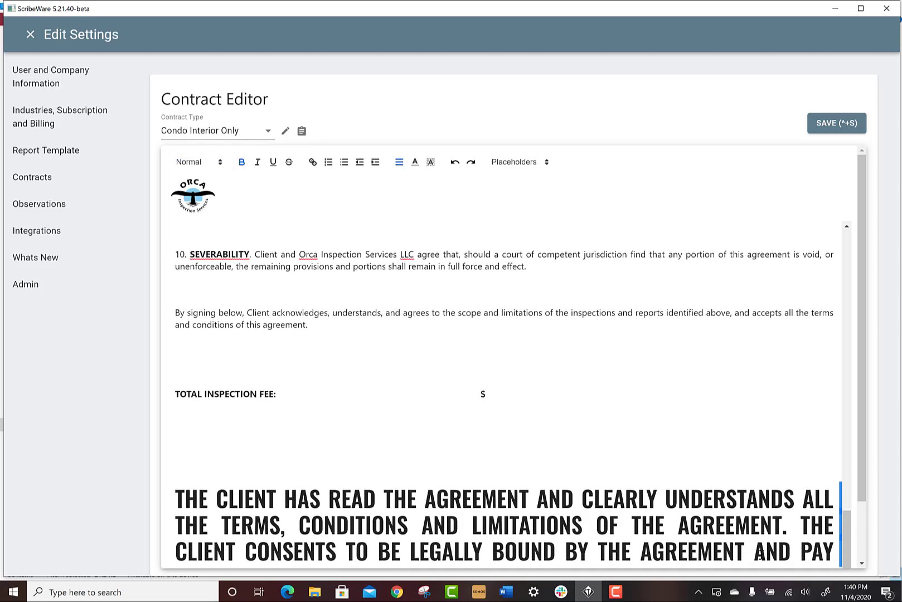
# Delete the surplus blank lines above and below the "TOTAL INSPECTION FEE" line and above the "By signing below" paragraph.
pyautogui.click(190, 444)
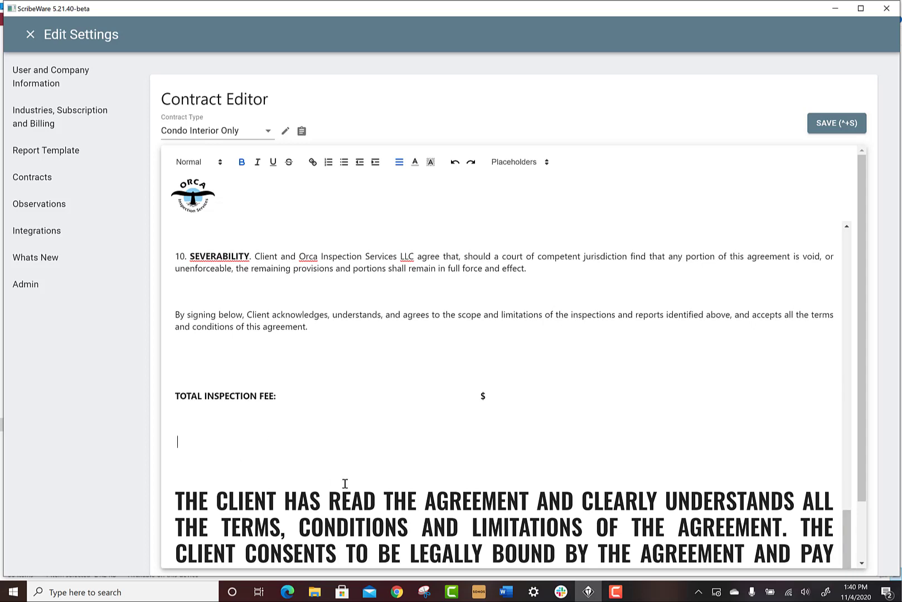
pyautogui.press('BackSpace')
pyautogui.press('BackSpace')
pyautogui.press('BackSpace')
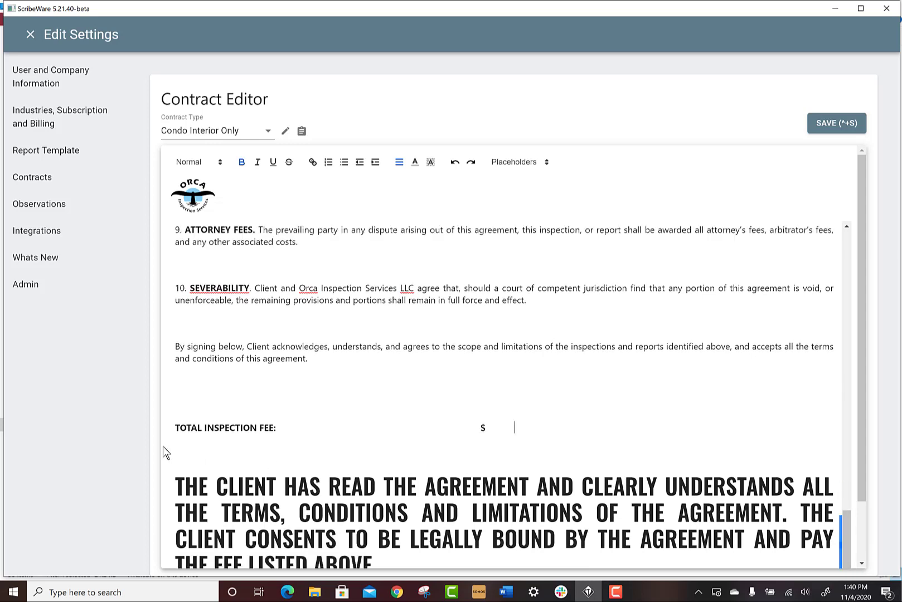
pyautogui.click(184, 395)
pyautogui.press('BackSpace')
pyautogui.press('BackSpace')
pyautogui.press('BackSpace')
pyautogui.press('BackSpace')
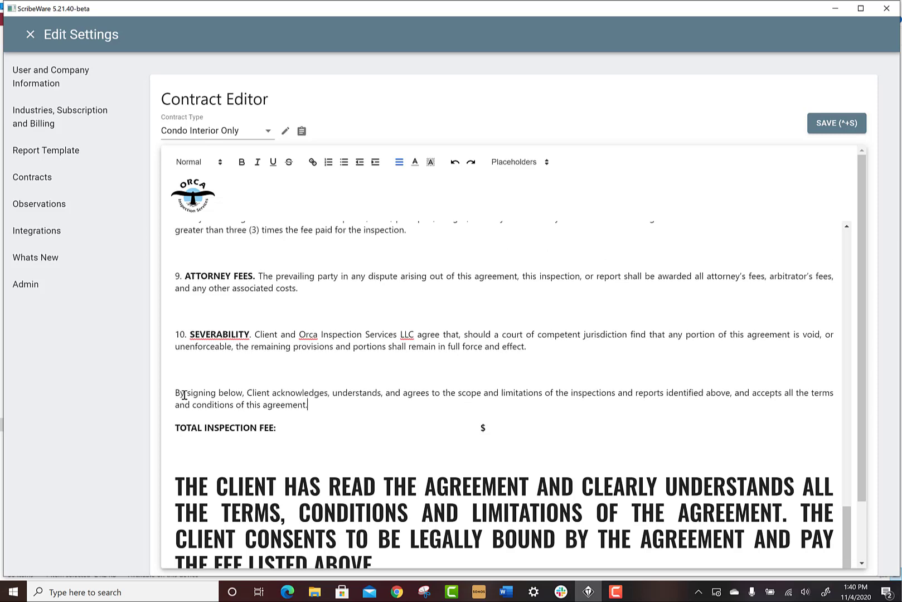
pyautogui.click(186, 372)
pyautogui.press('BackSpace')
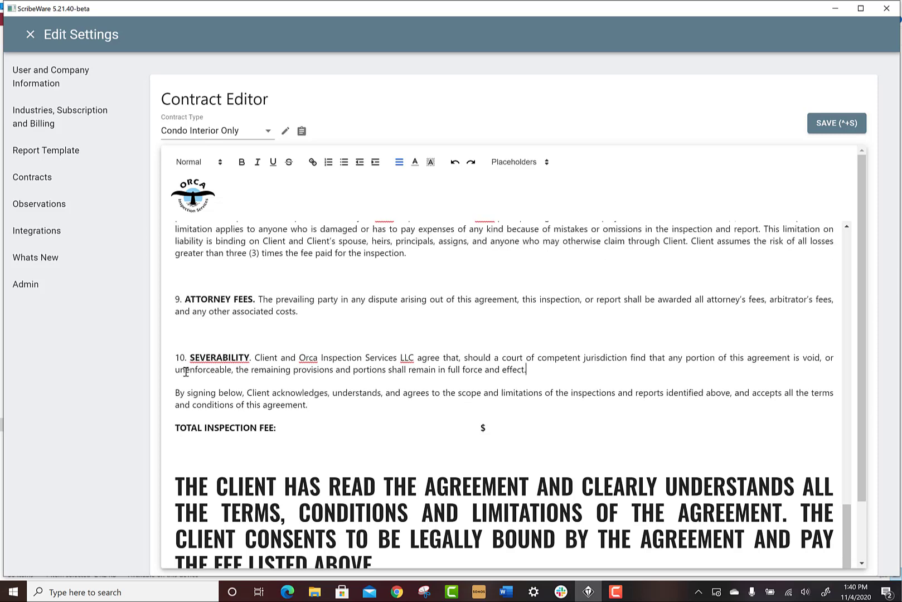
# Apply the Subheading style to the closing all-caps client consent paragraph.
pyautogui.click(390, 564)
pyautogui.moveTo(342, 548); pyautogui.dragTo(156, 481)
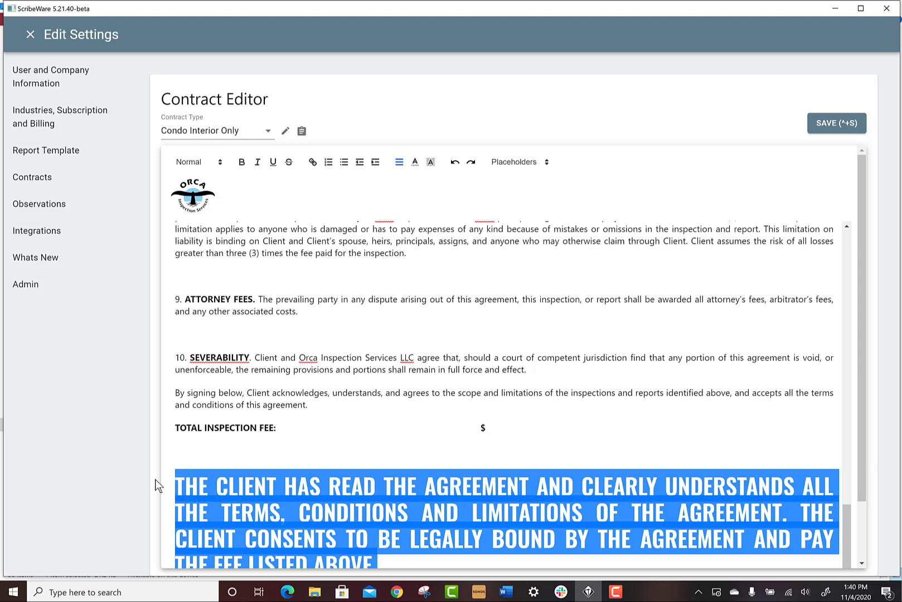
pyautogui.click(222, 163)
pyautogui.click(221, 206)
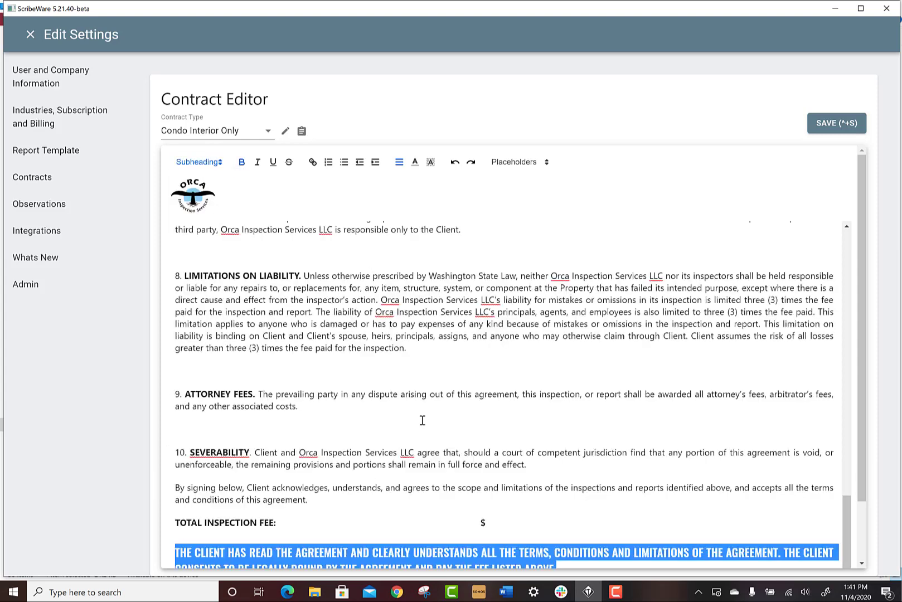
pyautogui.click(493, 493)
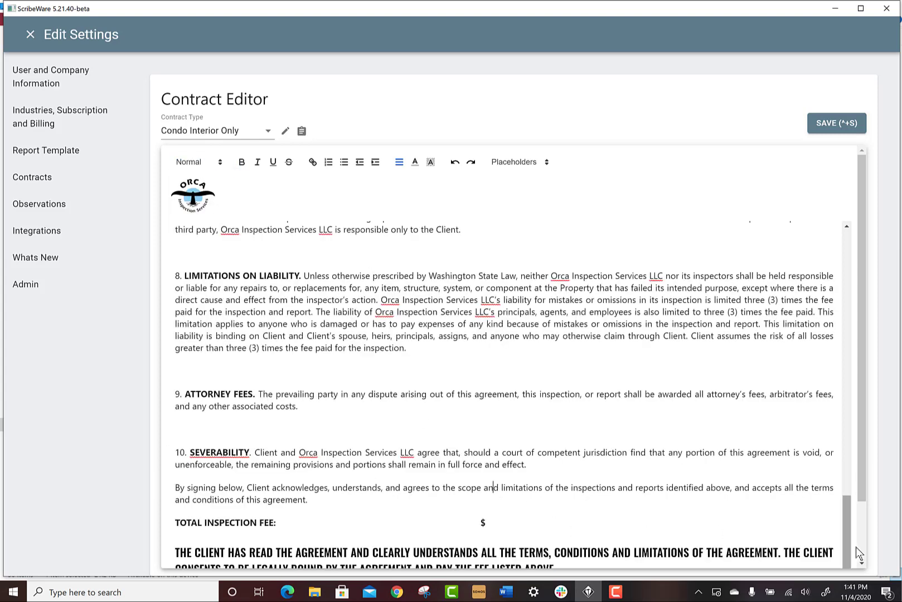
# Return to the start of the agreement and save the Condo Interior Only contract.
pyautogui.moveTo(853, 559); pyautogui.dragTo(766, 206)
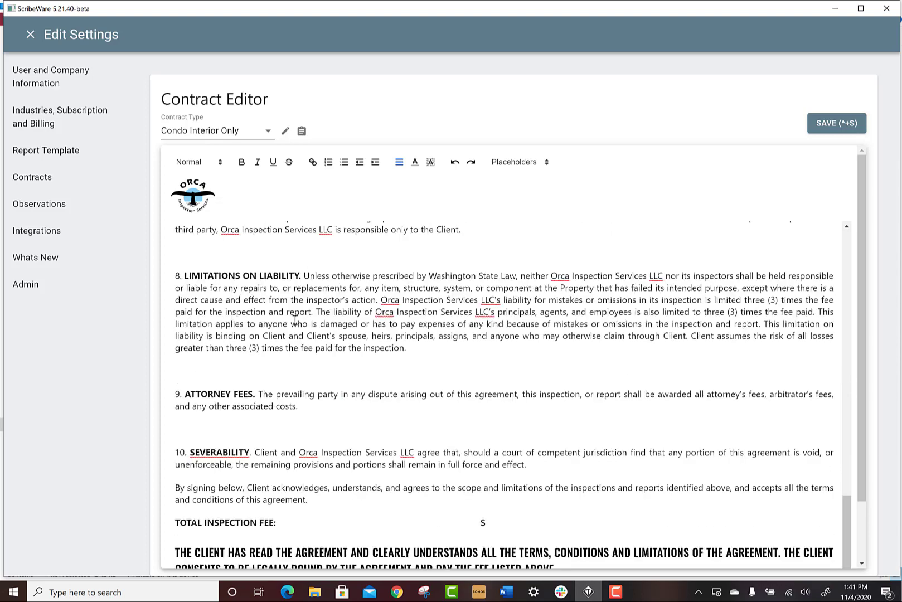
pyautogui.scroll(20, 545, 412)
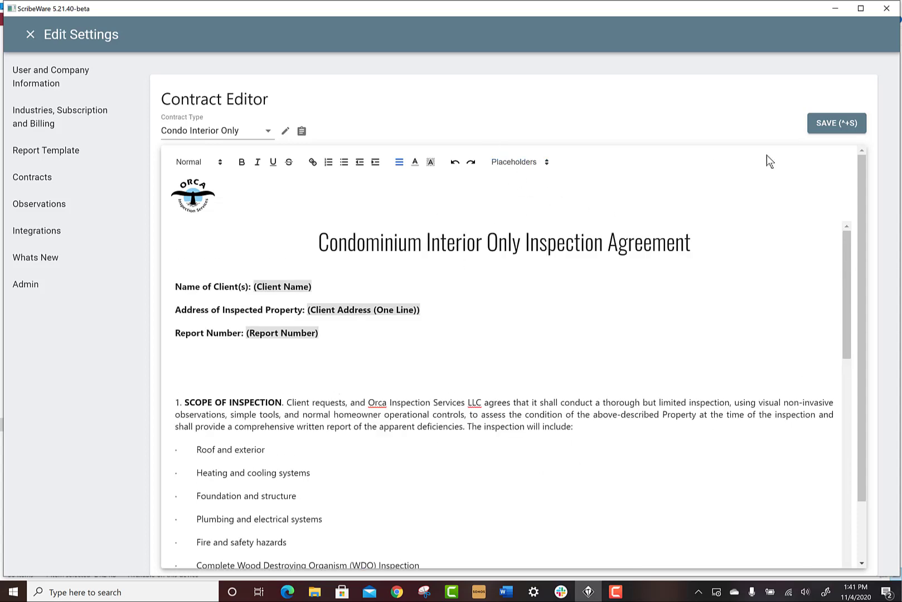
pyautogui.click(836, 125)
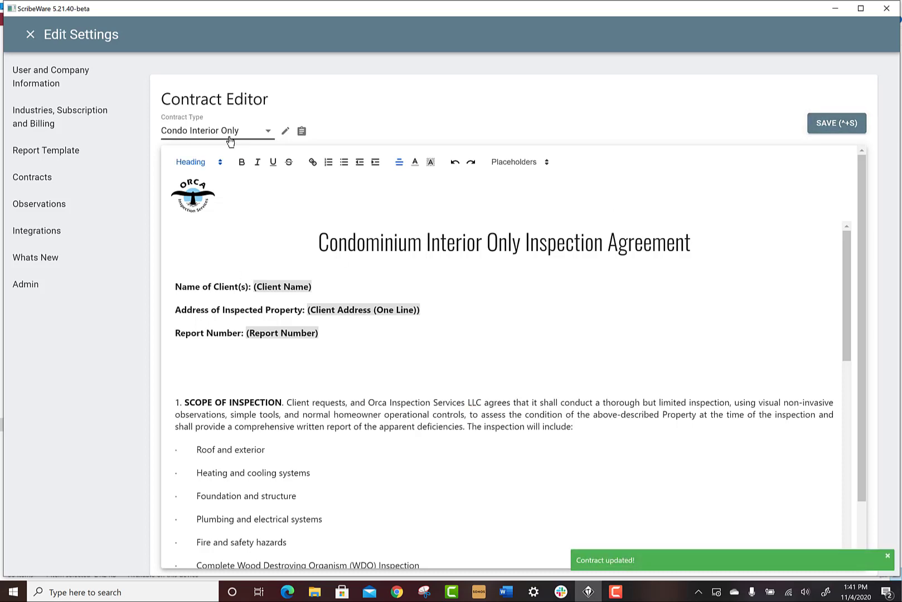
pyautogui.scroll(-1, 496, 307)
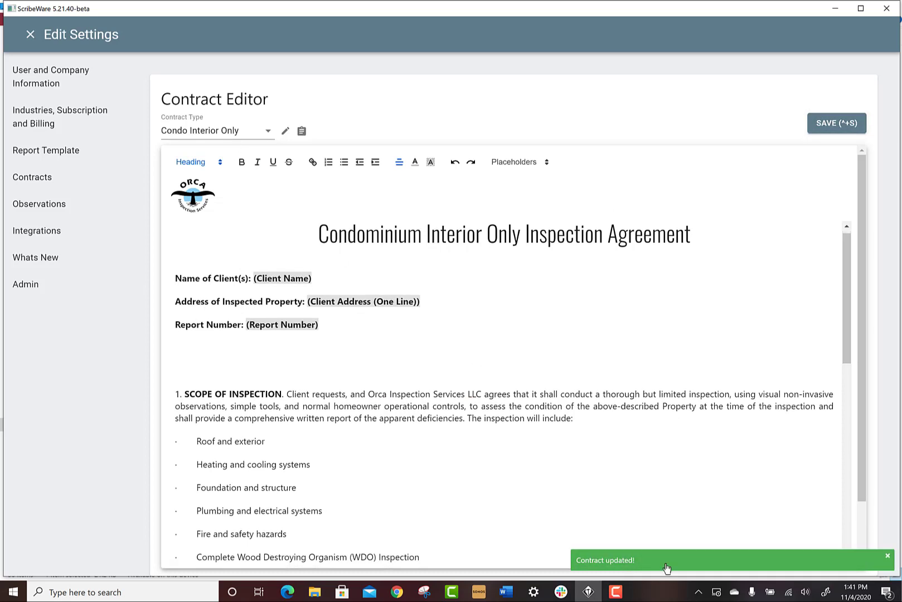